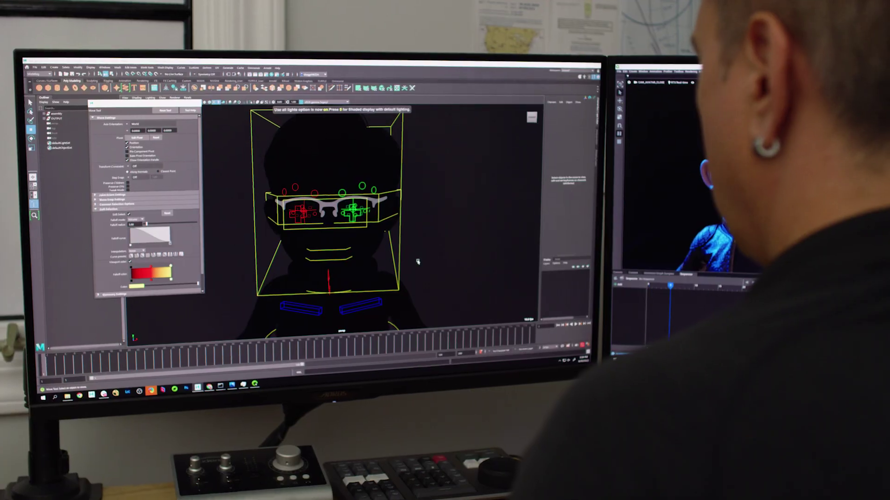
Switch the viewport to textured shading so the street's texture maps display
key(6)
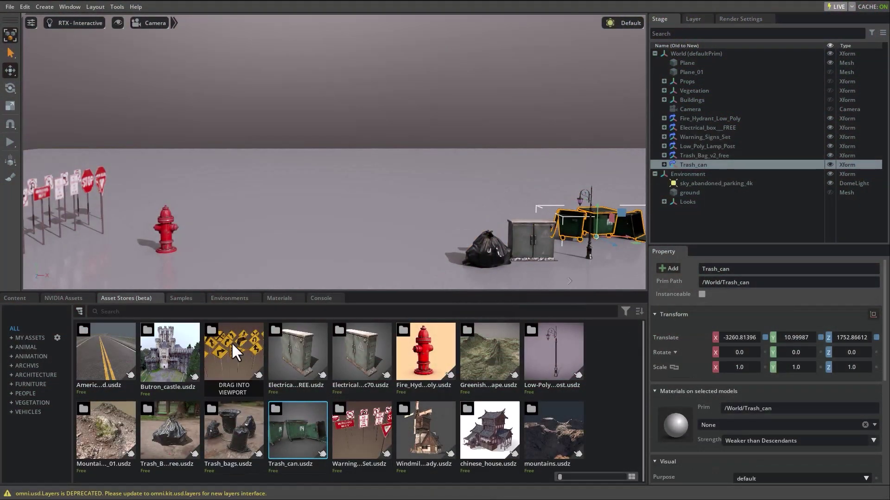
Drop the Caution signs asset into the street and turn on the Buildings group's visibility
drag(237, 355, 109, 224)
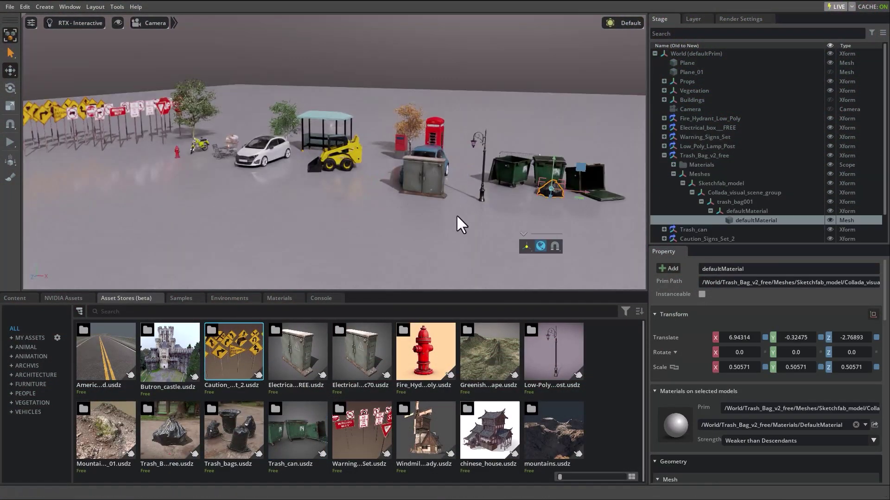
click(664, 100)
click(830, 100)
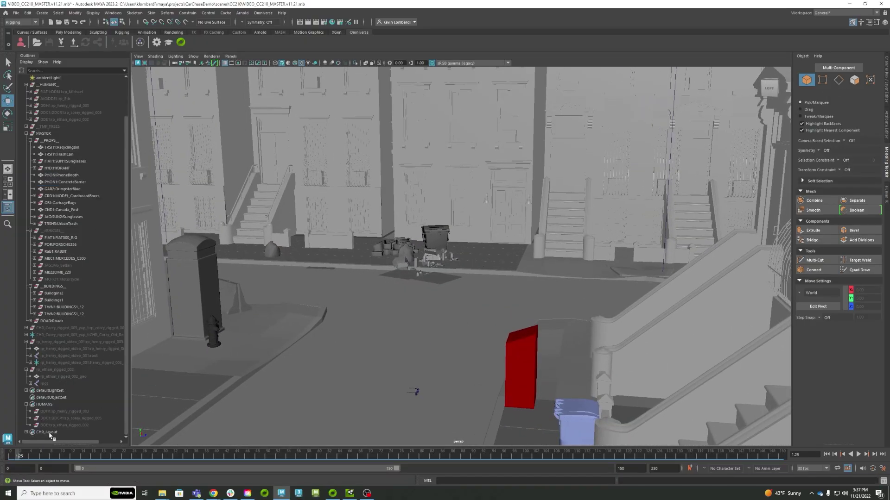
Unhide the CHR_Layout characters and the _VEHICLES_ group with Show Hidden
click(50, 432)
key(shift+h)
click(206, 269)
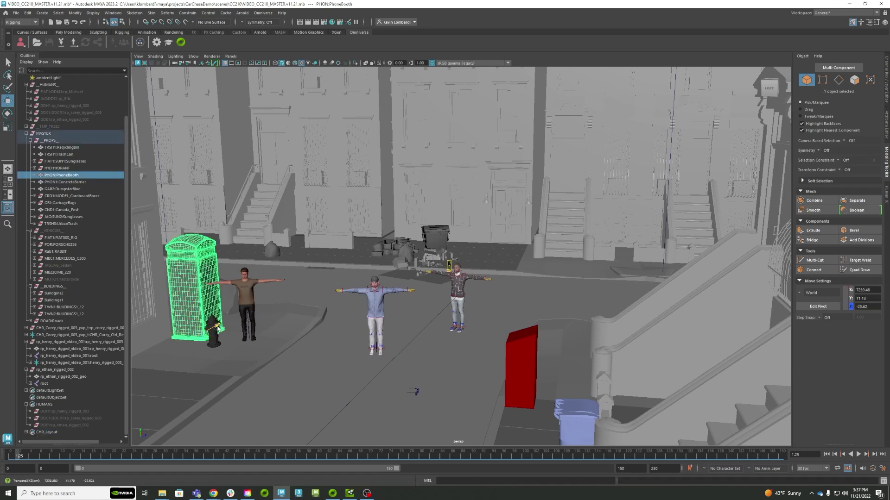
alt+right_drag(206, 268, 431, 301)
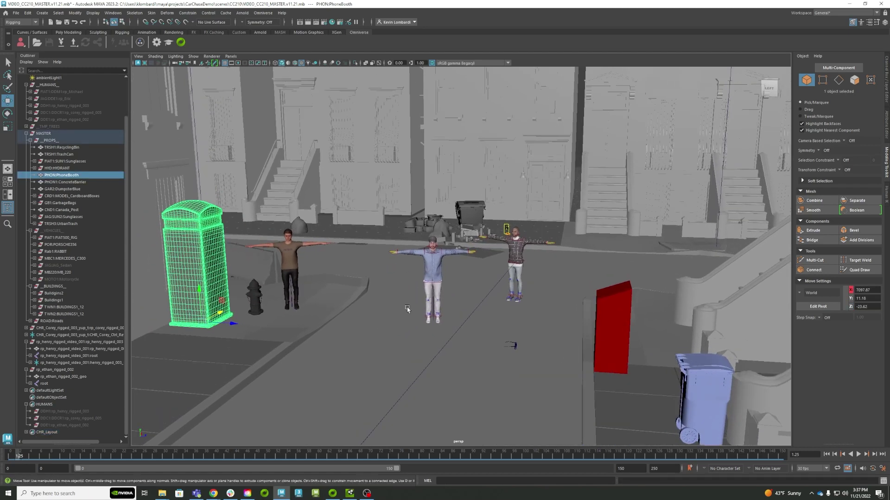
click(54, 231)
key(shift+h)
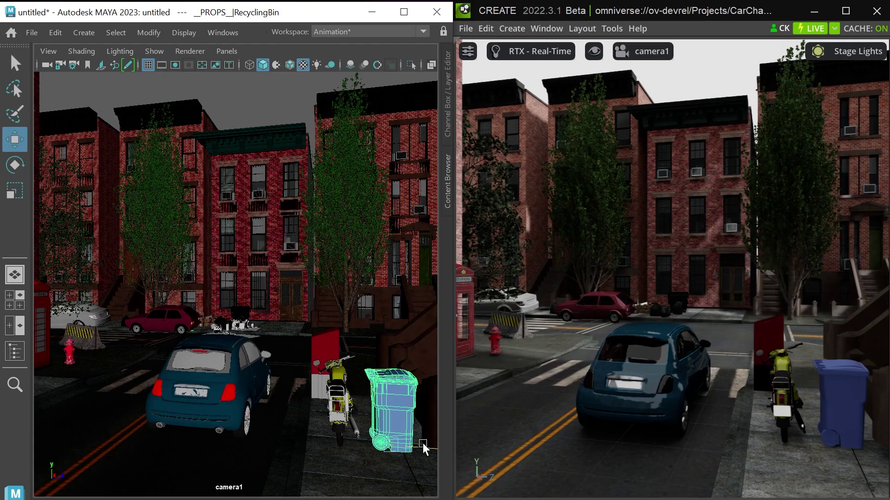
Slide the Lombardy poplar trees along X, nudging the middle one slightly right
click(352, 320)
drag(408, 332, 214, 334)
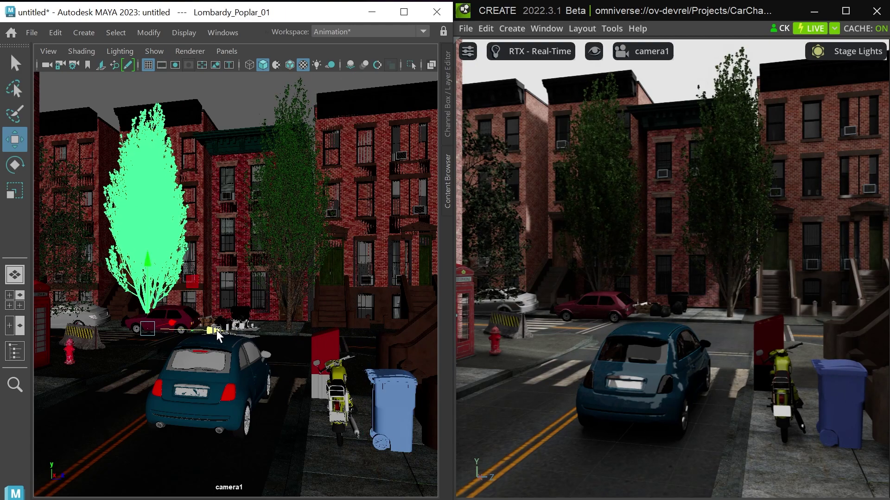
click(53, 242)
click(323, 279)
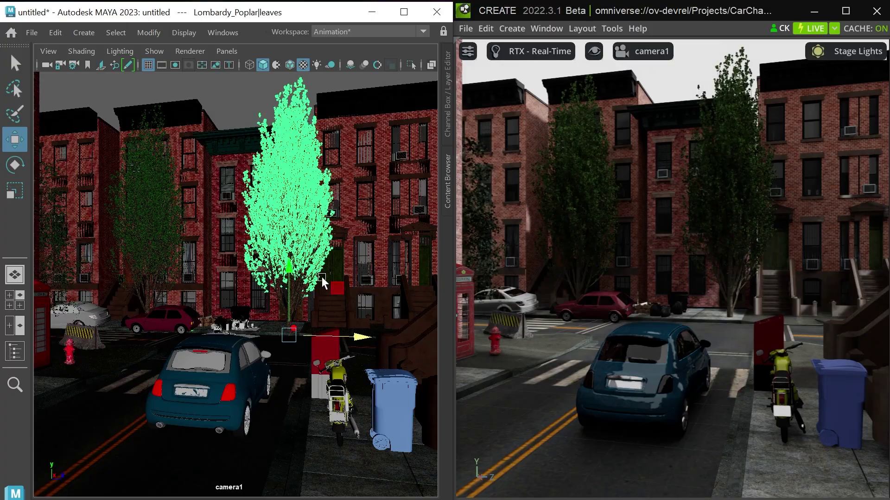
drag(366, 338, 292, 441)
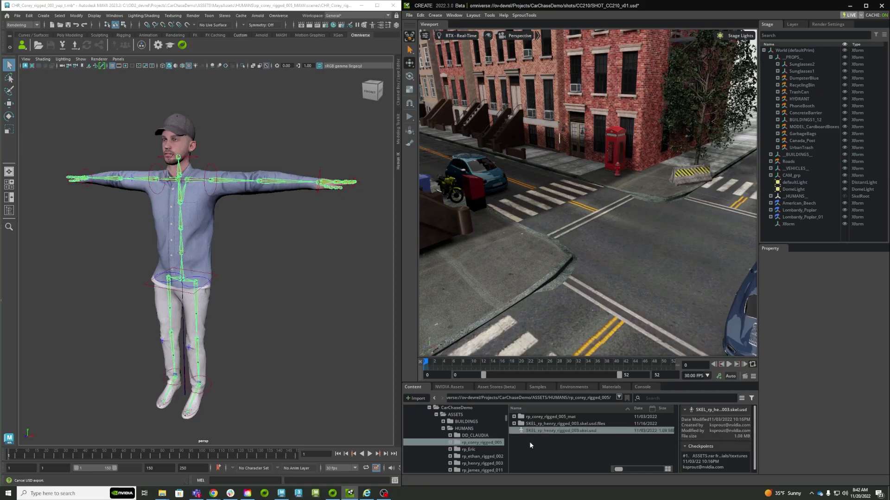
Place SKEL_rp_henry_rigged_003.skel.usd by the phone booth and scrub the shot's timeline
drag(546, 431, 629, 254)
drag(614, 224, 614, 231)
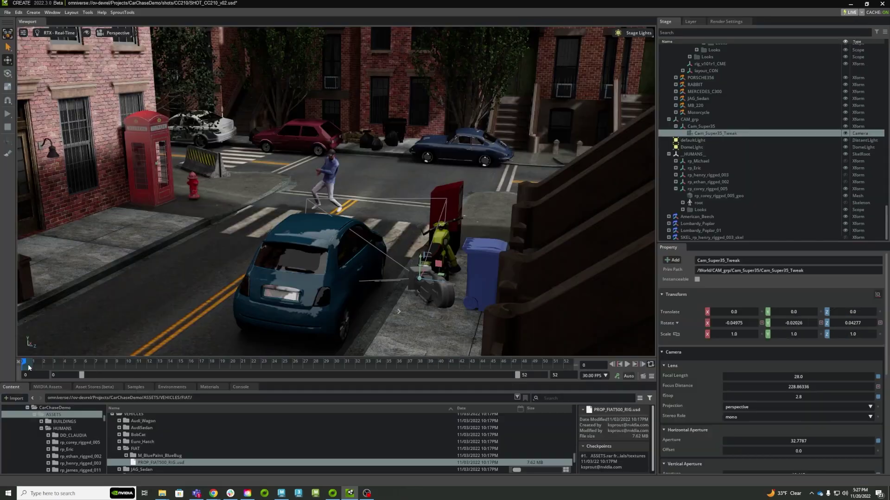
drag(44, 362, 26, 361)
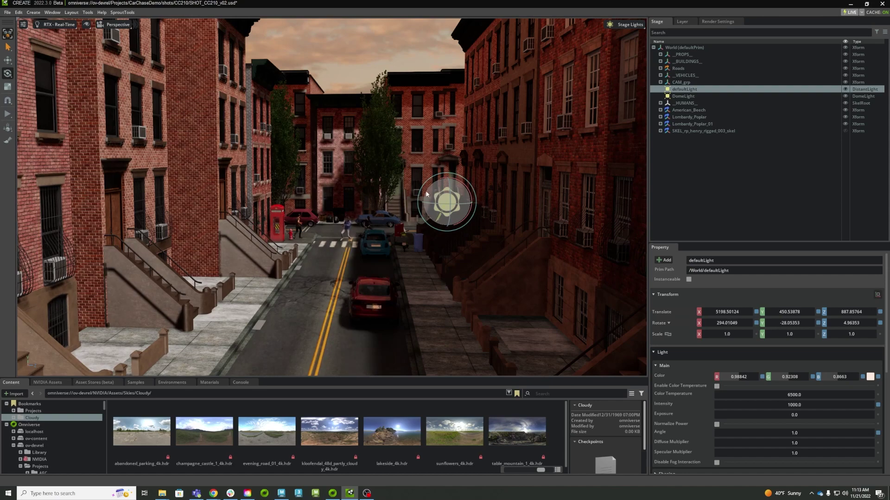
Rotate defaultLight to shift the shadows, darken its colour, then select the car's left side mirror
drag(427, 199, 440, 212)
click(870, 378)
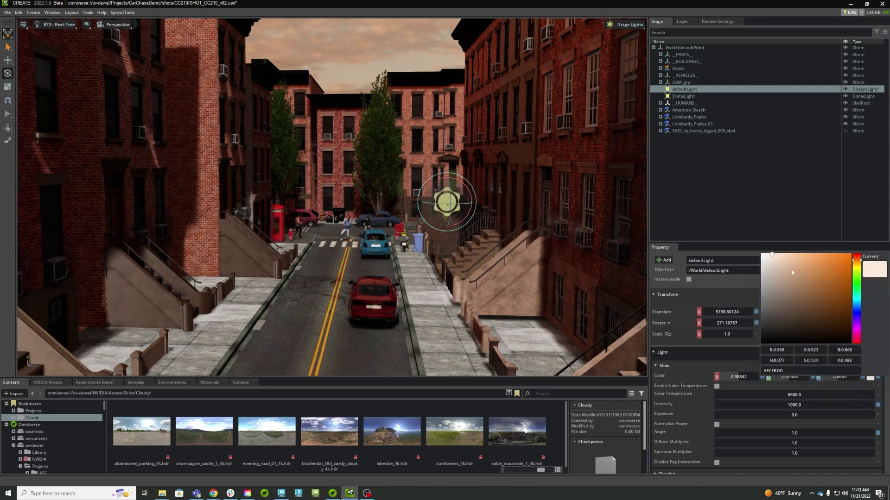
drag(779, 265, 778, 290)
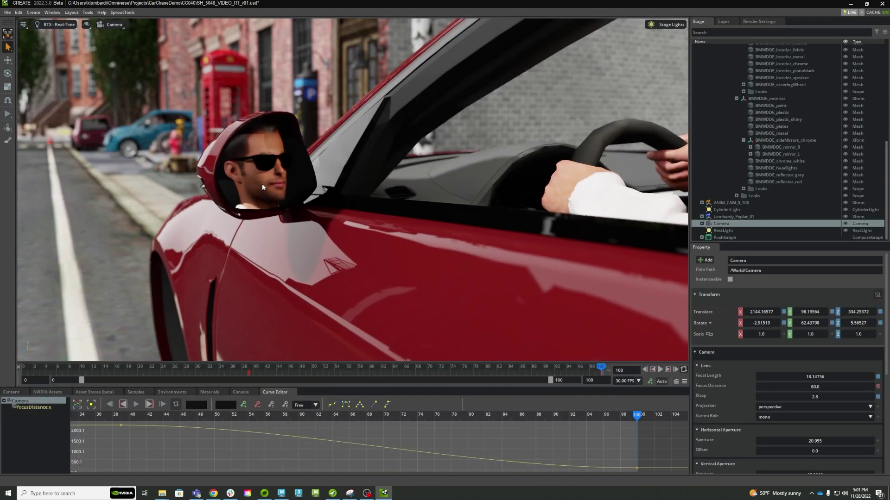
click(263, 187)
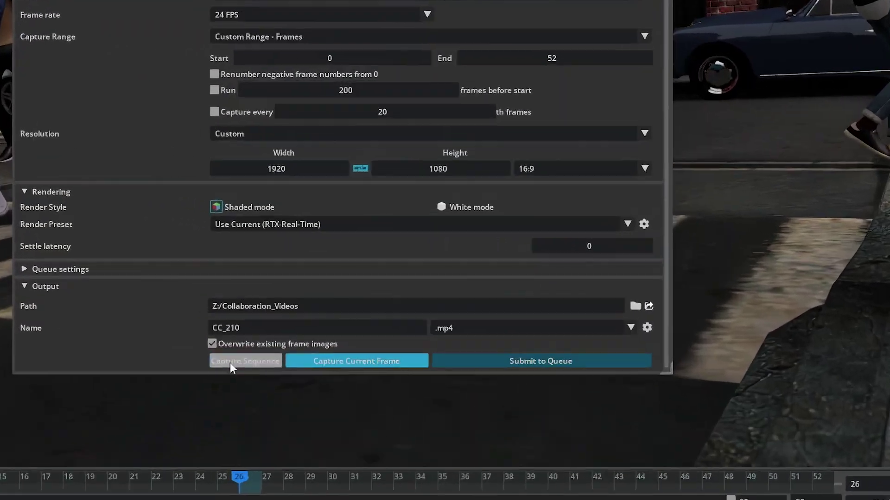
Capture CC_210 from Cam_Super35_Tweak, frames 0–52 at 1920×1080
click(248, 310)
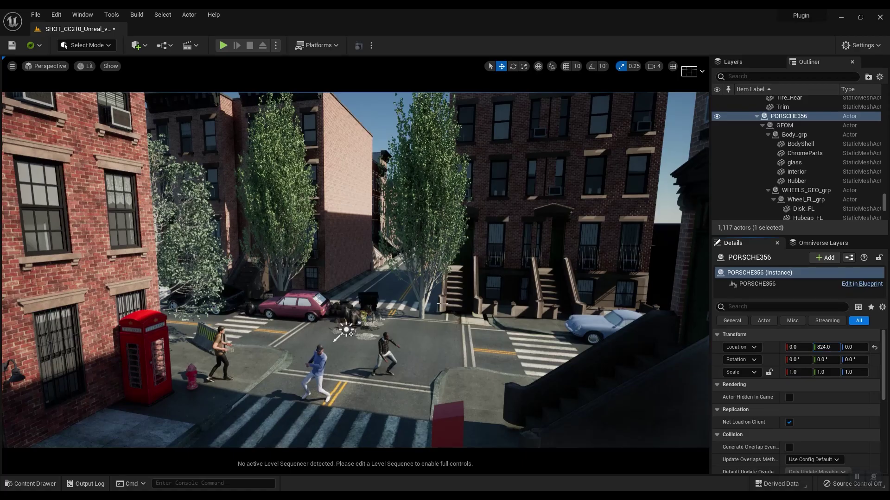
Set the poplar tree's Location Y to 1168.0 in the Details panel
click(431, 308)
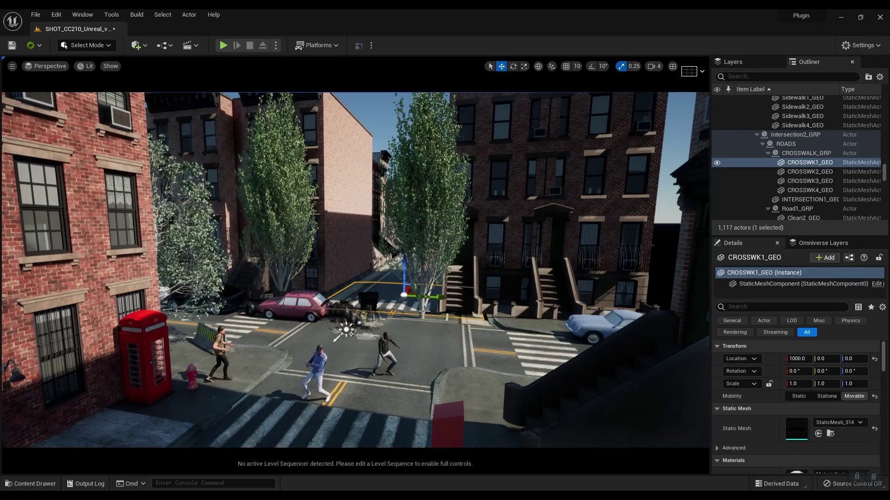
click(423, 306)
drag(822, 347, 655, 314)
Select the blue dumpster, show the Layers list, and scrub the Sequencer forward and back
click(368, 304)
click(733, 61)
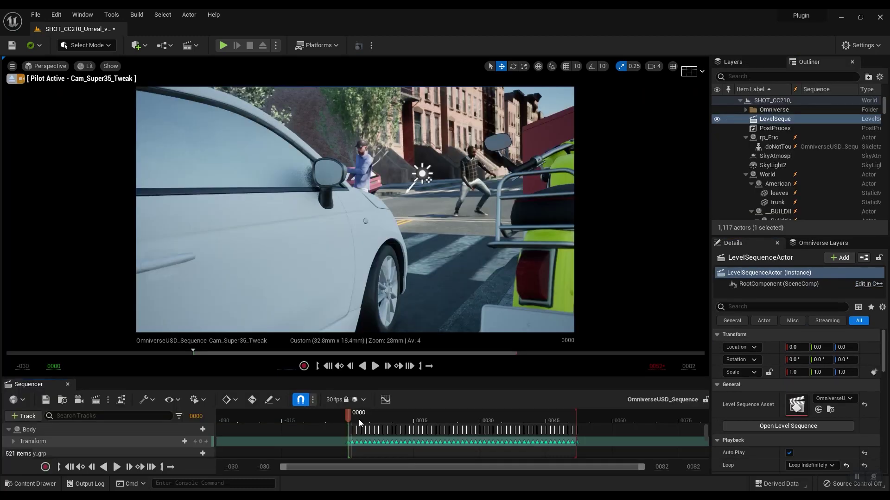
drag(359, 419, 587, 421)
drag(512, 428, 363, 424)
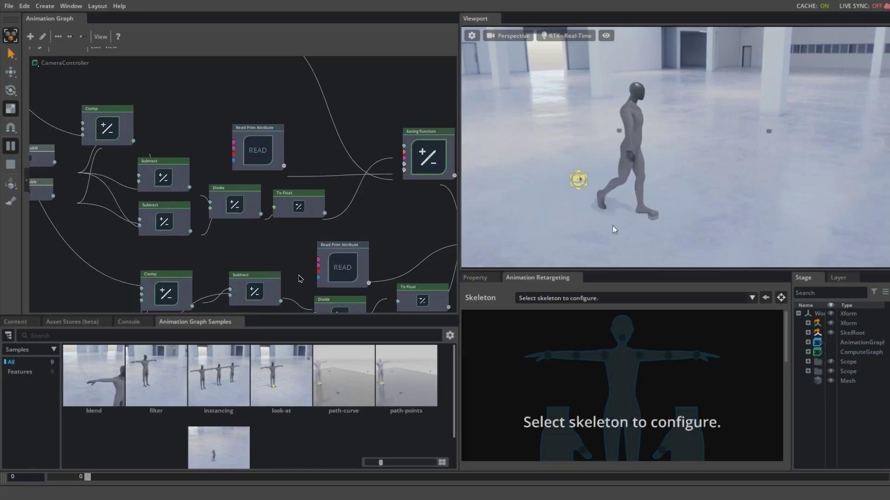
Scatter grass clumps and yellow-flowering bushes across the plane with the Point Instancing brush
scroll(301, 279, up, 2)
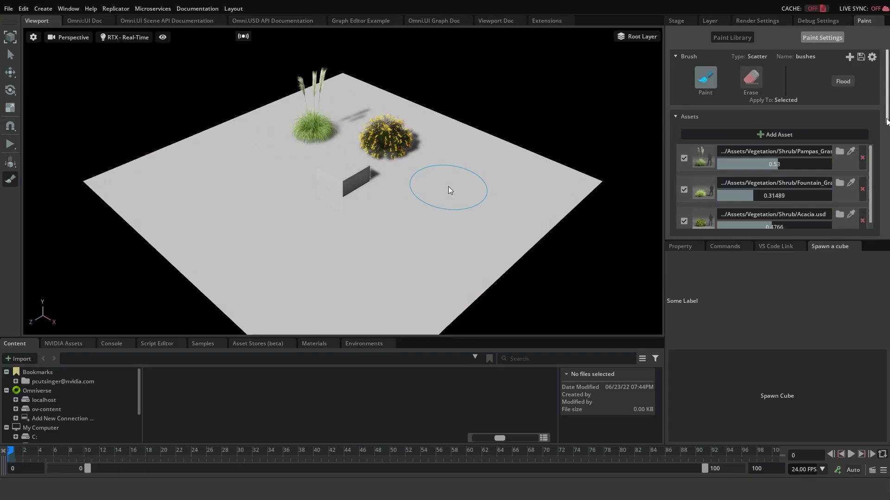
mouse_move(449, 190)
mouse_down()
mouse_move(443, 224)
mouse_move(278, 214)
mouse_up()
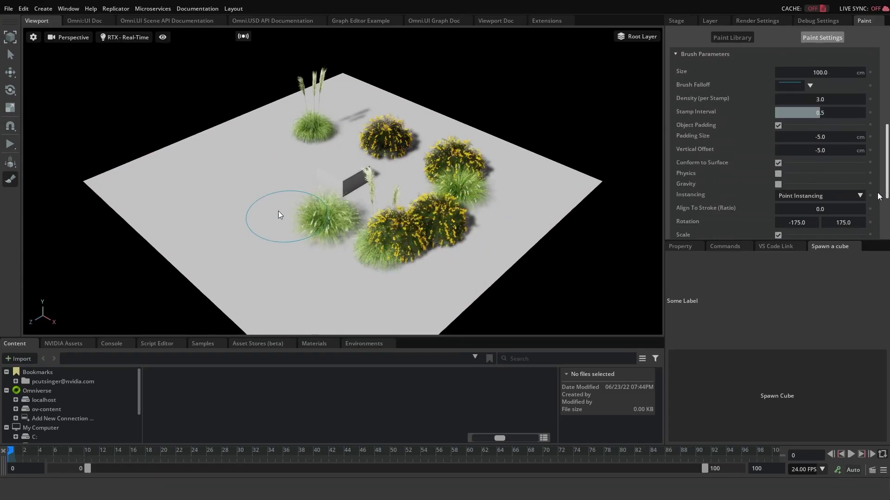